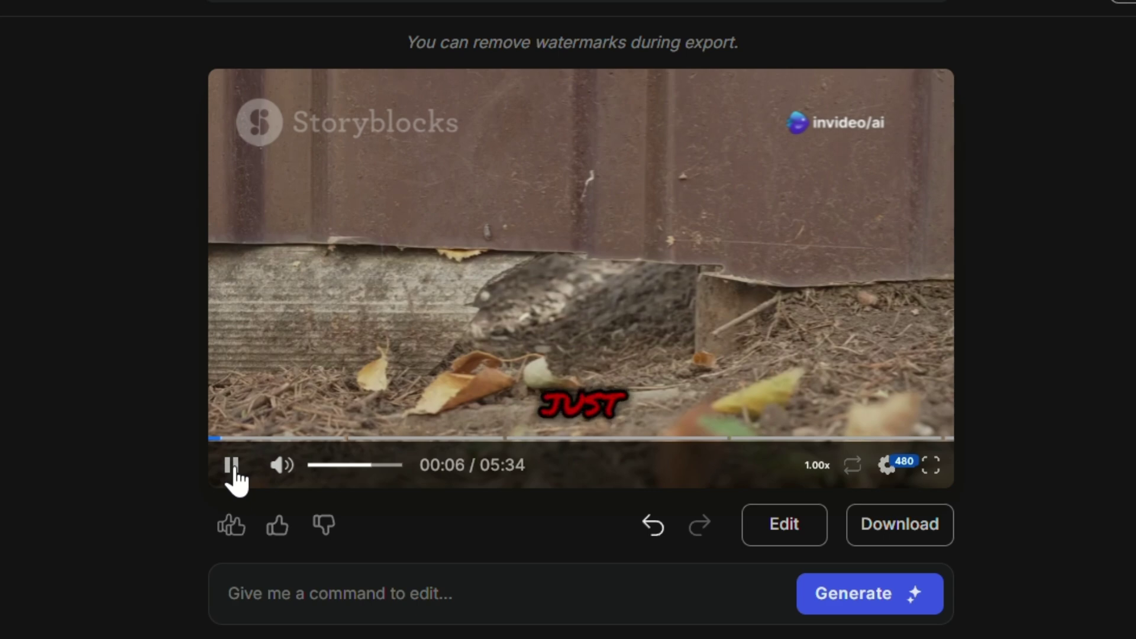
# Step: Pause the cat facts video preview at the six-second mark
pyautogui.click(234, 467)
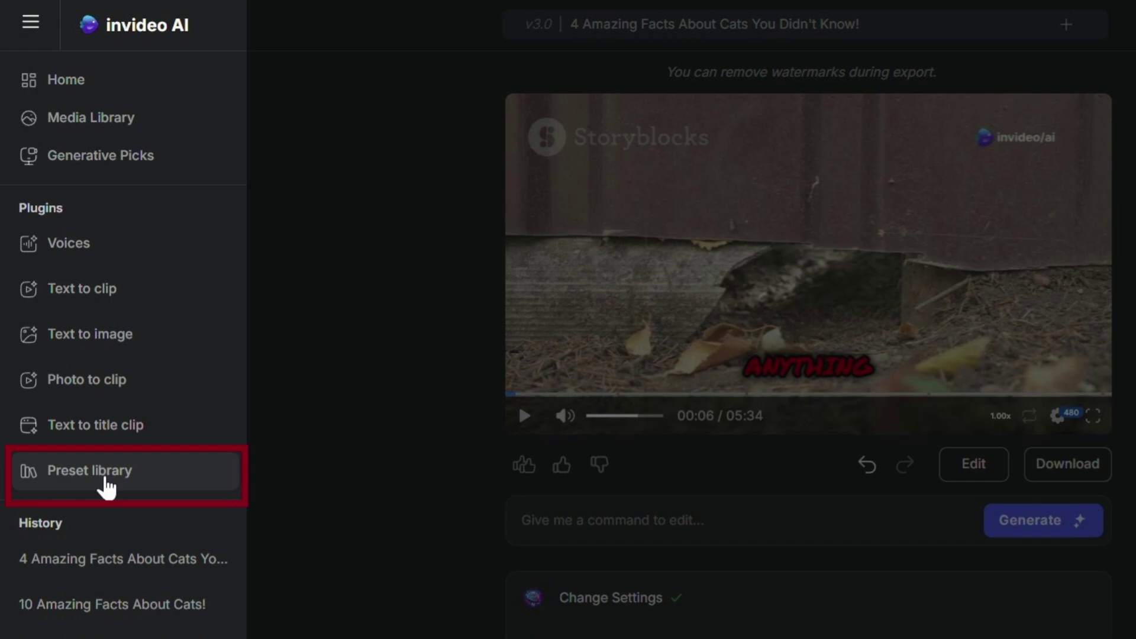
# Step: Add a new subtitle preset in the Preset library using the Titan one font
pyautogui.click(105, 488)
pyautogui.click(263, 166)
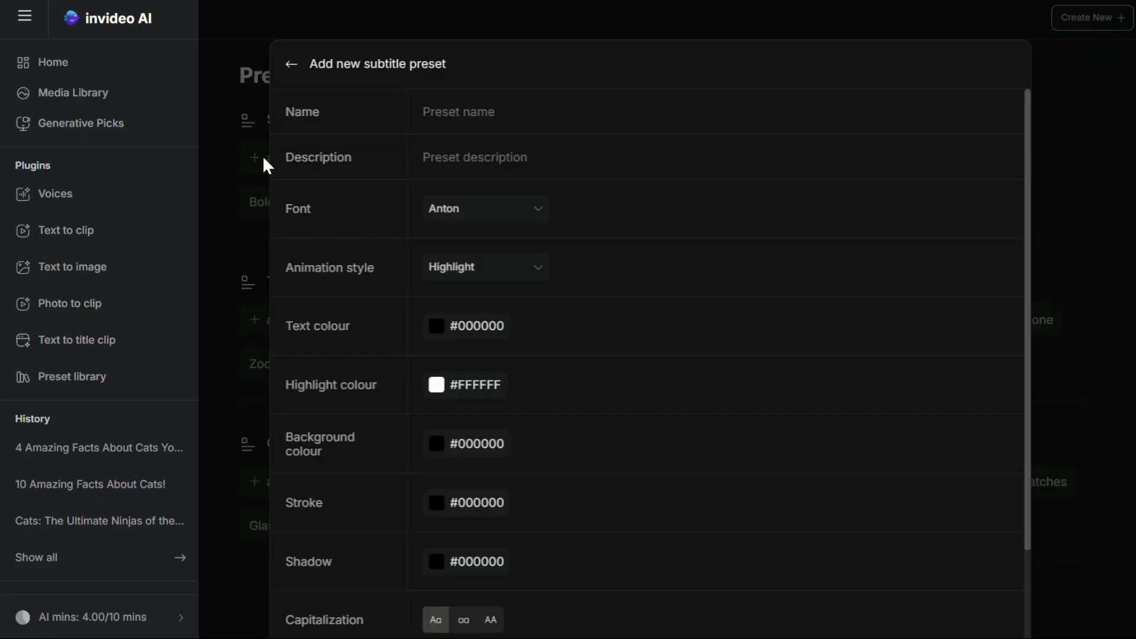
pyautogui.click(509, 219)
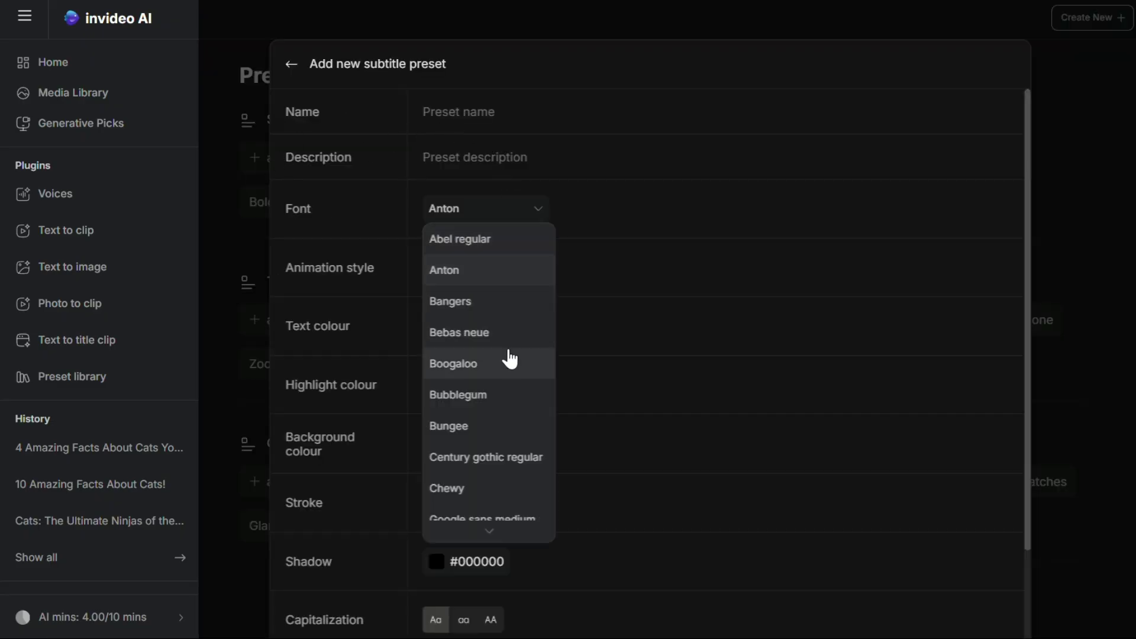
pyautogui.scroll(-3, 507, 360)
pyautogui.scroll(-3, 502, 380)
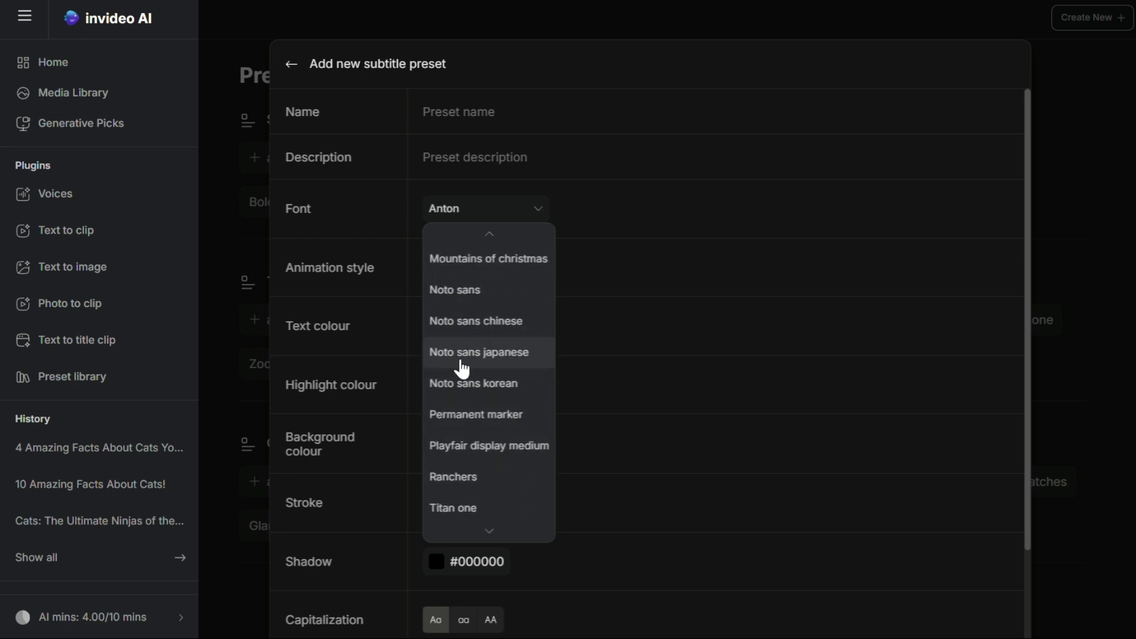
pyautogui.scroll(-1, 488, 456)
pyautogui.click(474, 500)
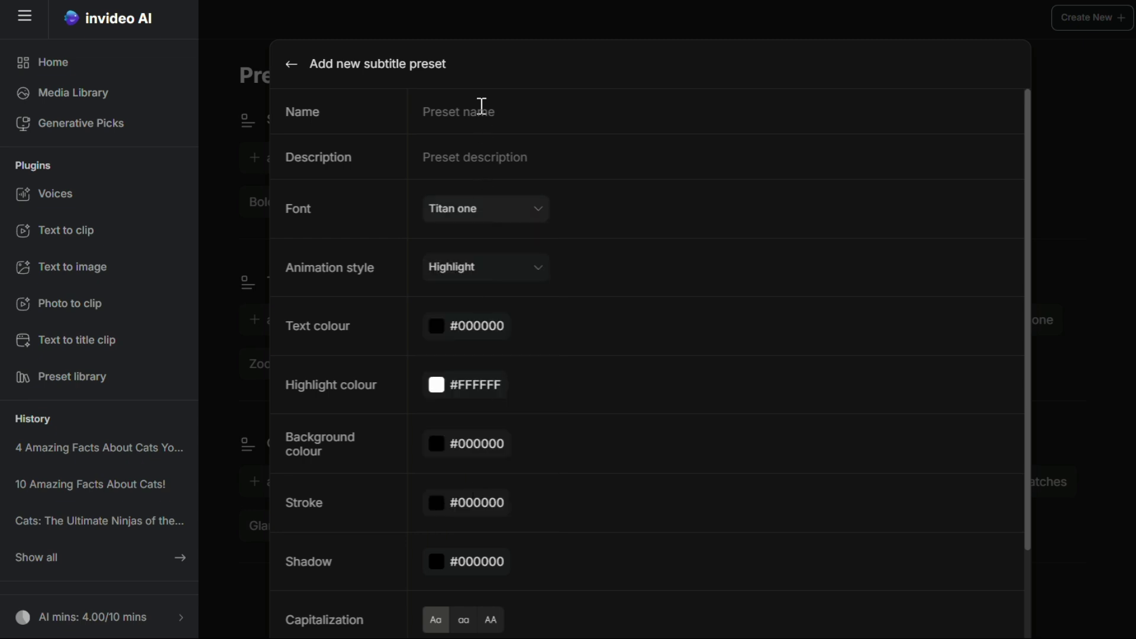
pyautogui.write('Titan')
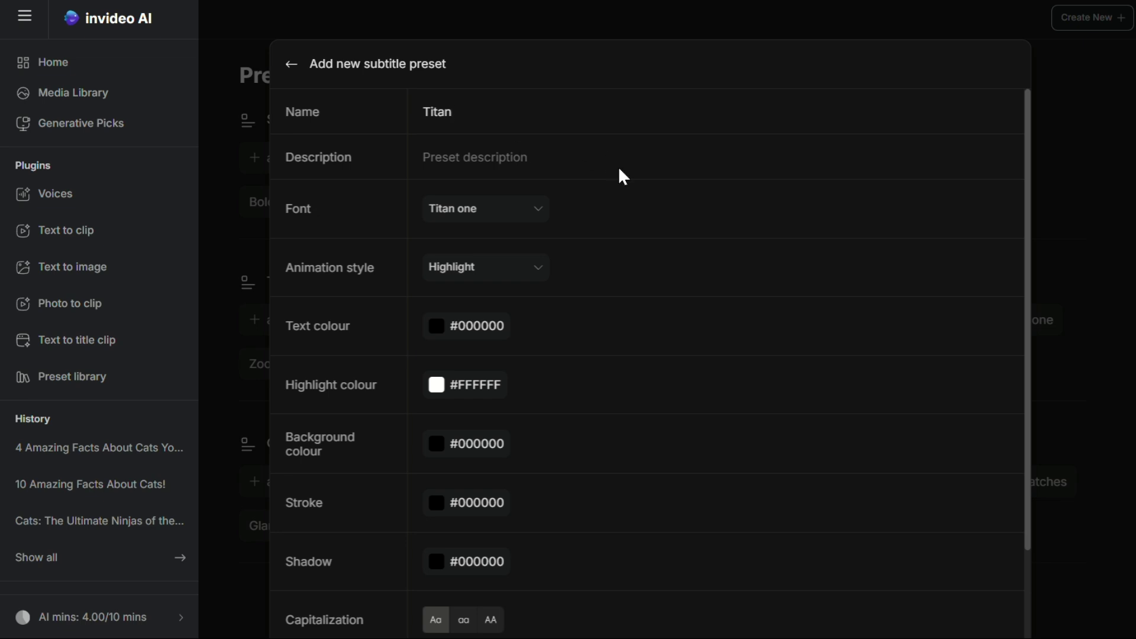
pyautogui.scroll(-3, 621, 176)
pyautogui.scroll(3, 604, 323)
# Step: Set the preset's animation to Radial blur and its text colour to vivid yellow-green
pyautogui.click(477, 260)
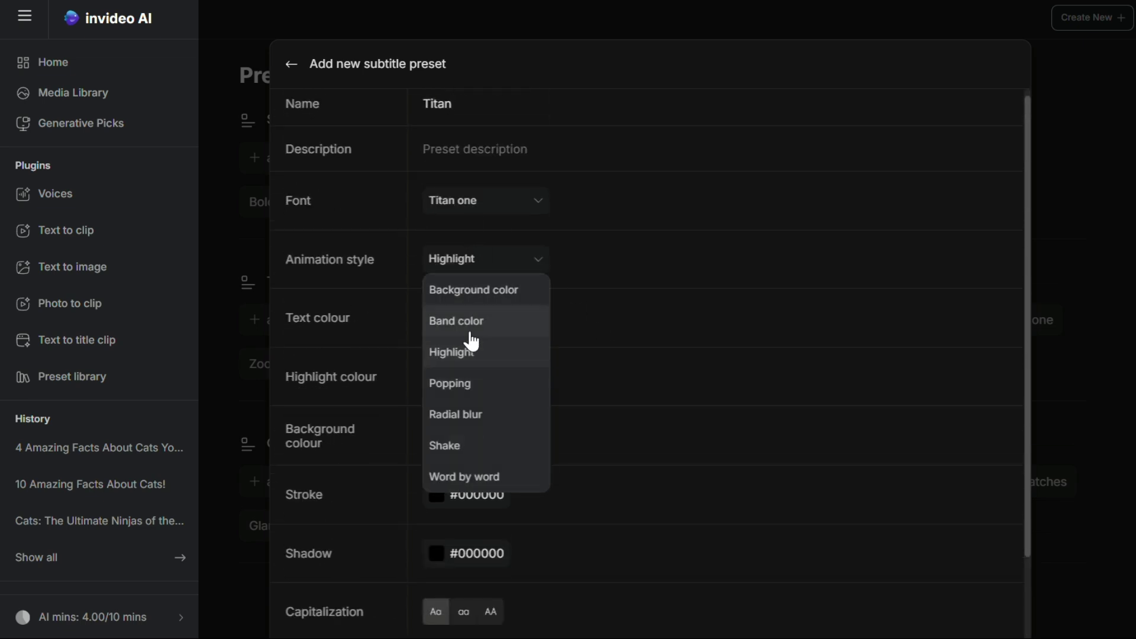
pyautogui.click(469, 414)
pyautogui.click(436, 322)
pyautogui.moveTo(497, 451); pyautogui.dragTo(577, 452)
pyautogui.click(559, 369)
pyautogui.moveTo(559, 369); pyautogui.dragTo(611, 340)
pyautogui.click(654, 335)
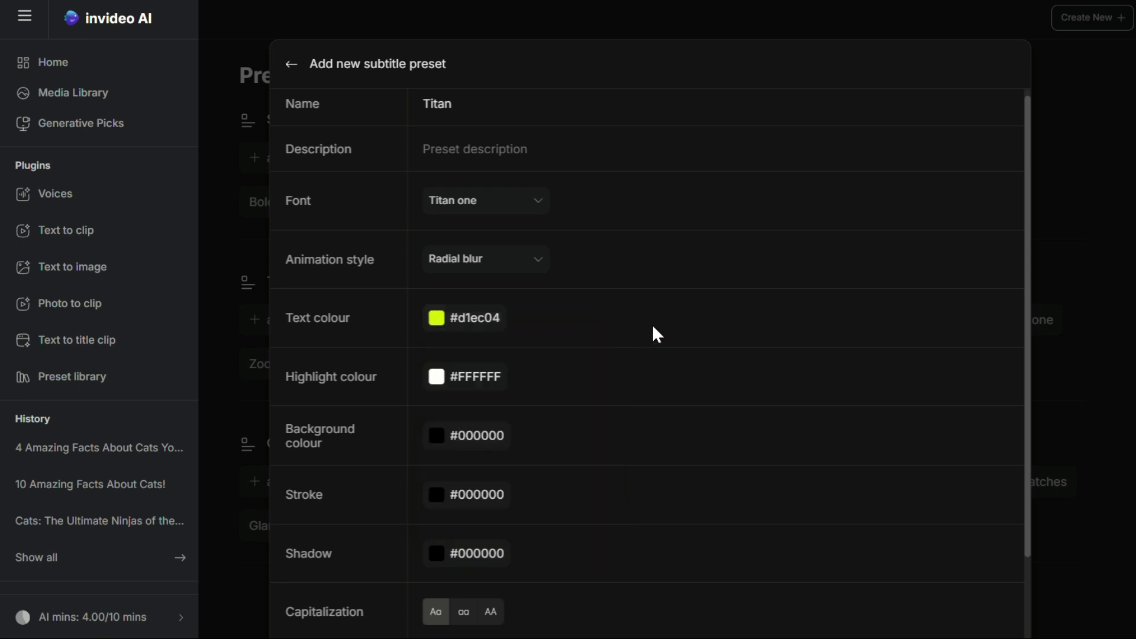
# Step: Give the preset a deep blue highlight, red background and all-caps text, then save it
pyautogui.click(436, 379)
pyautogui.moveTo(568, 413); pyautogui.dragTo(590, 405)
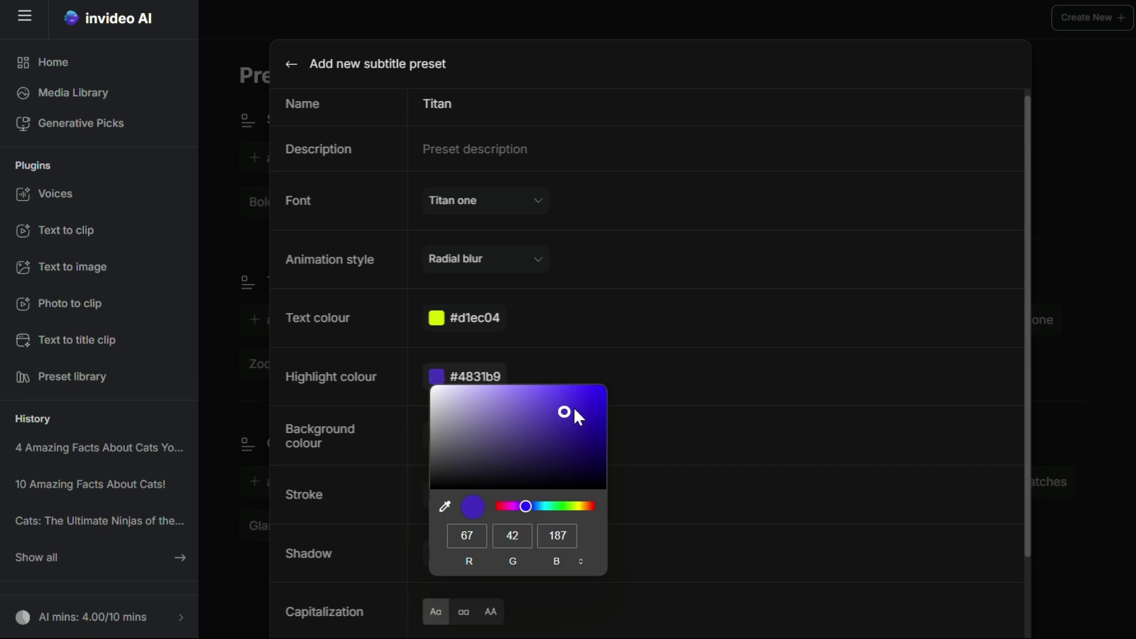
pyautogui.click(671, 369)
pyautogui.click(436, 436)
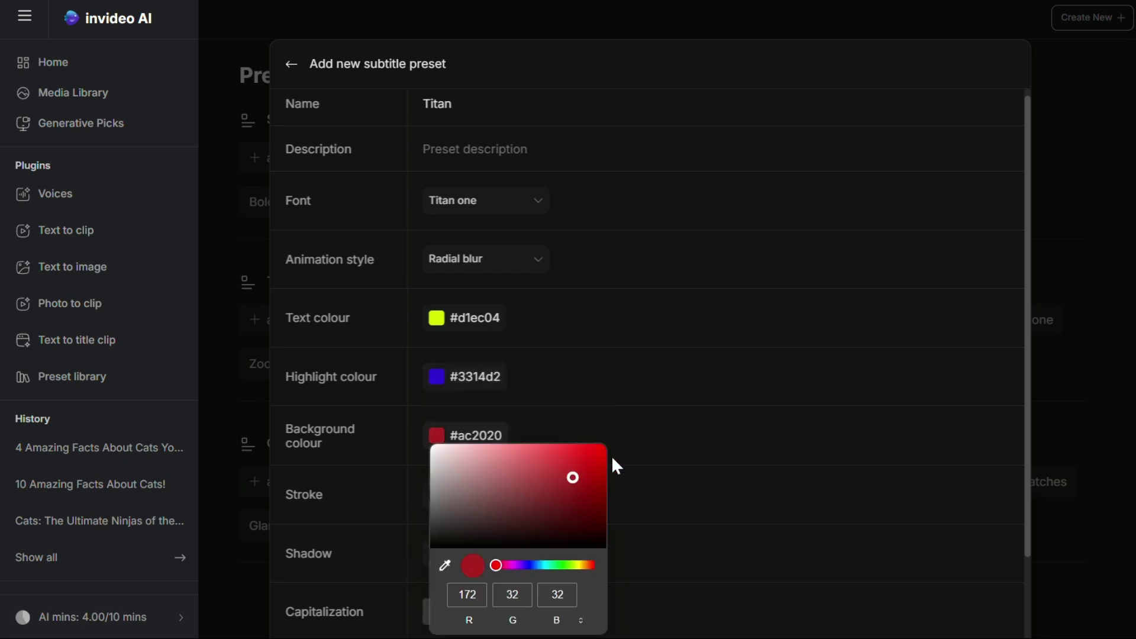
pyautogui.moveTo(574, 477); pyautogui.dragTo(619, 428)
pyautogui.click(619, 429)
pyautogui.scroll(-2, 618, 428)
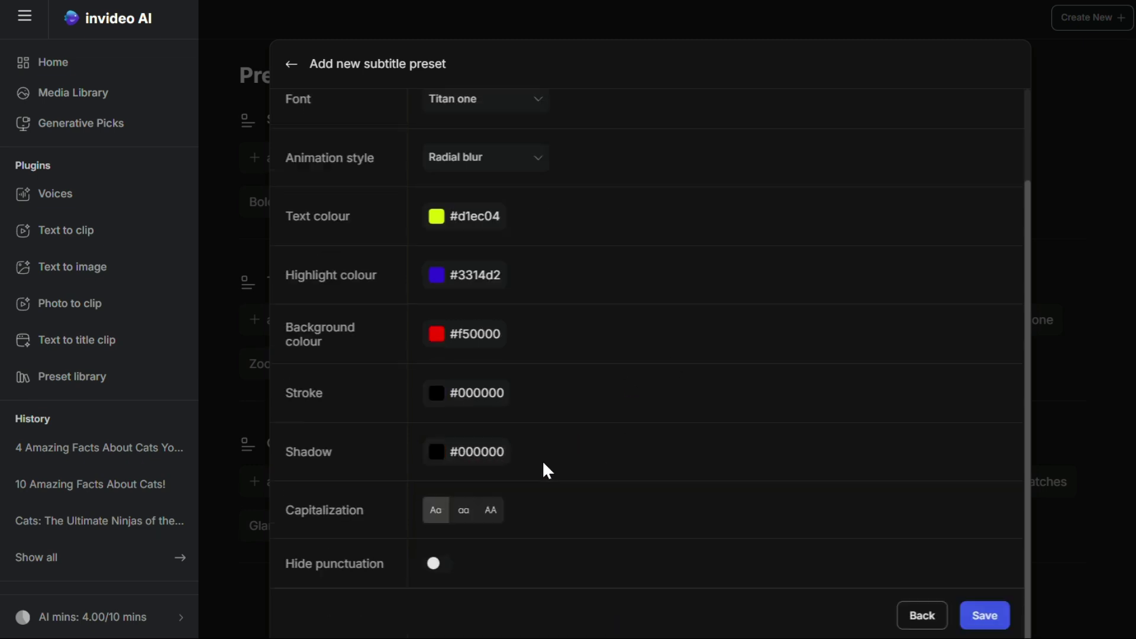
pyautogui.click(489, 512)
pyautogui.click(984, 615)
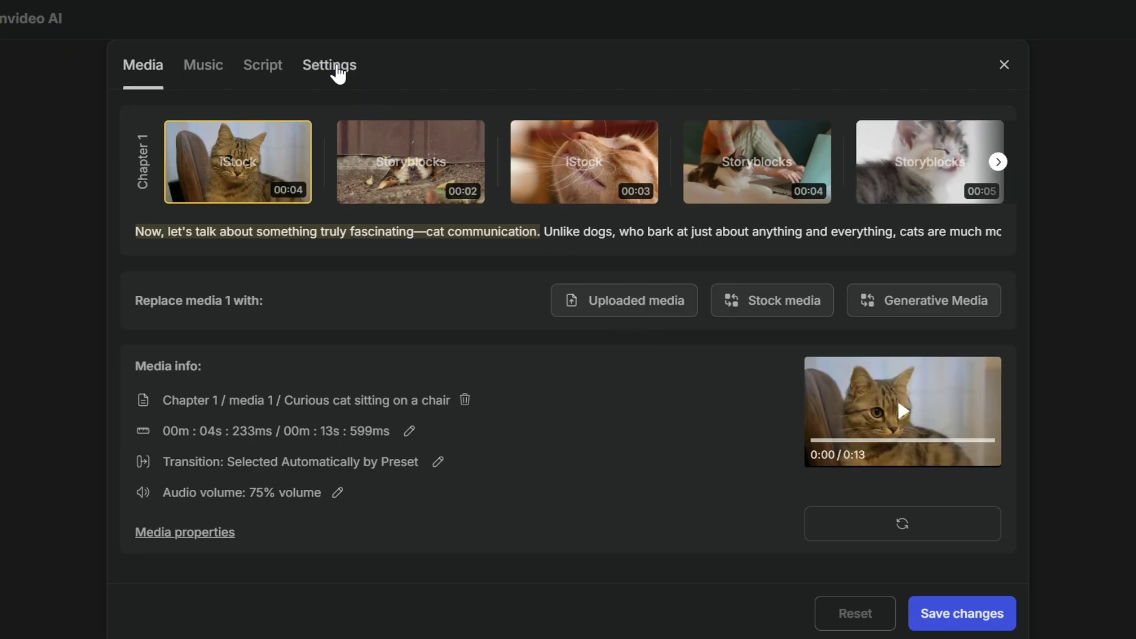
# Step: Choose Titan as the Subtitle Preset in the project Settings and save the changes
pyautogui.click(335, 80)
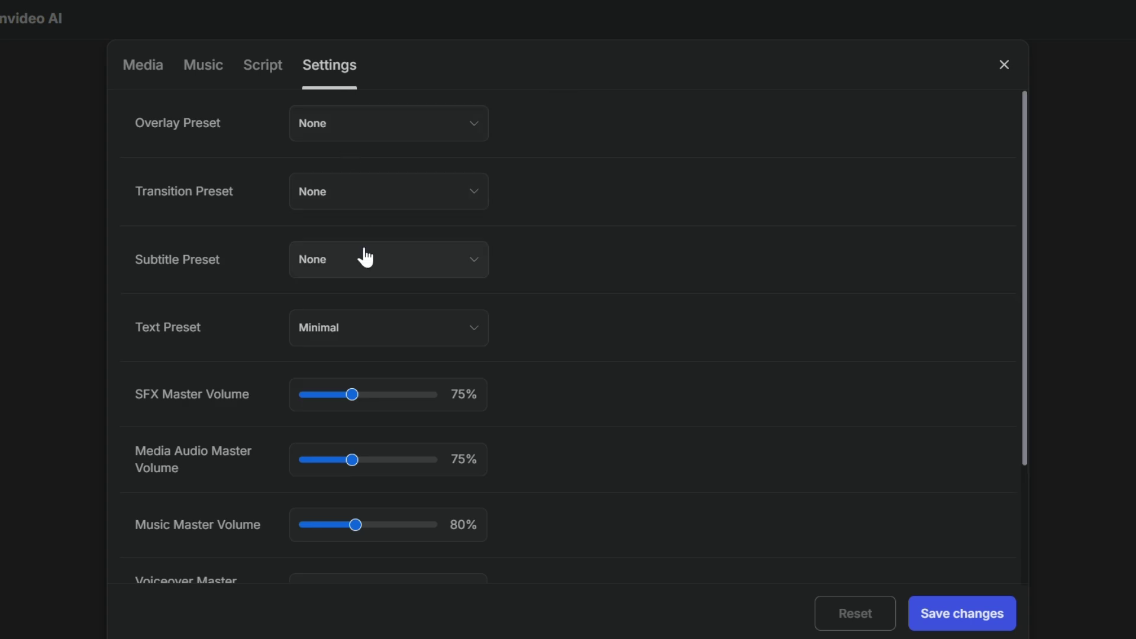
pyautogui.click(365, 257)
pyautogui.scroll(1, 362, 360)
pyautogui.scroll(3, 361, 358)
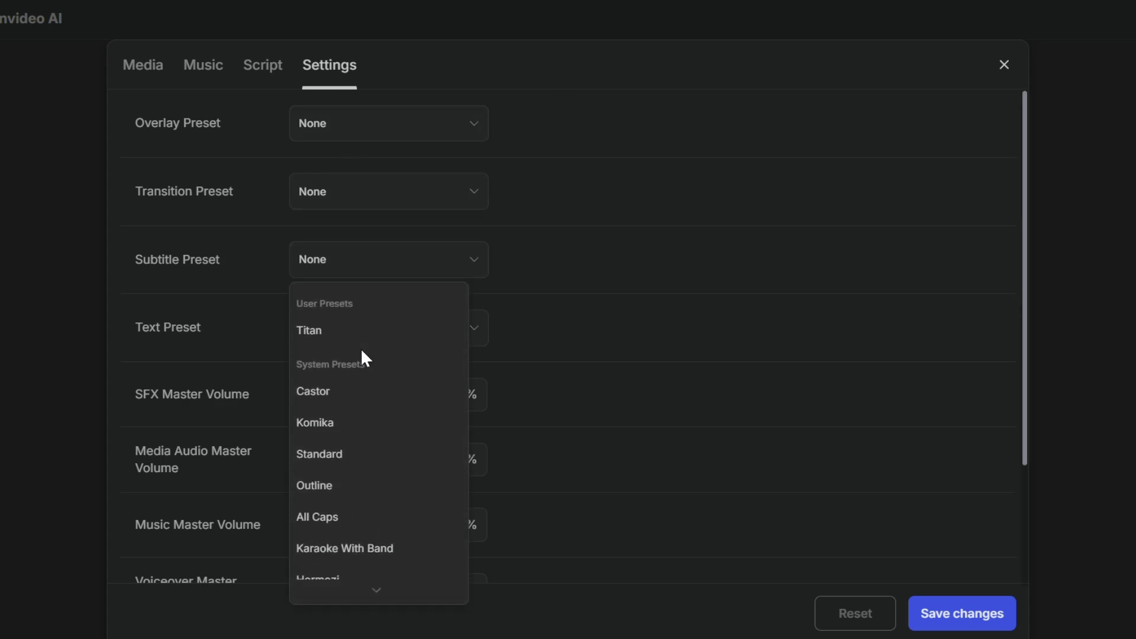
pyautogui.click(330, 337)
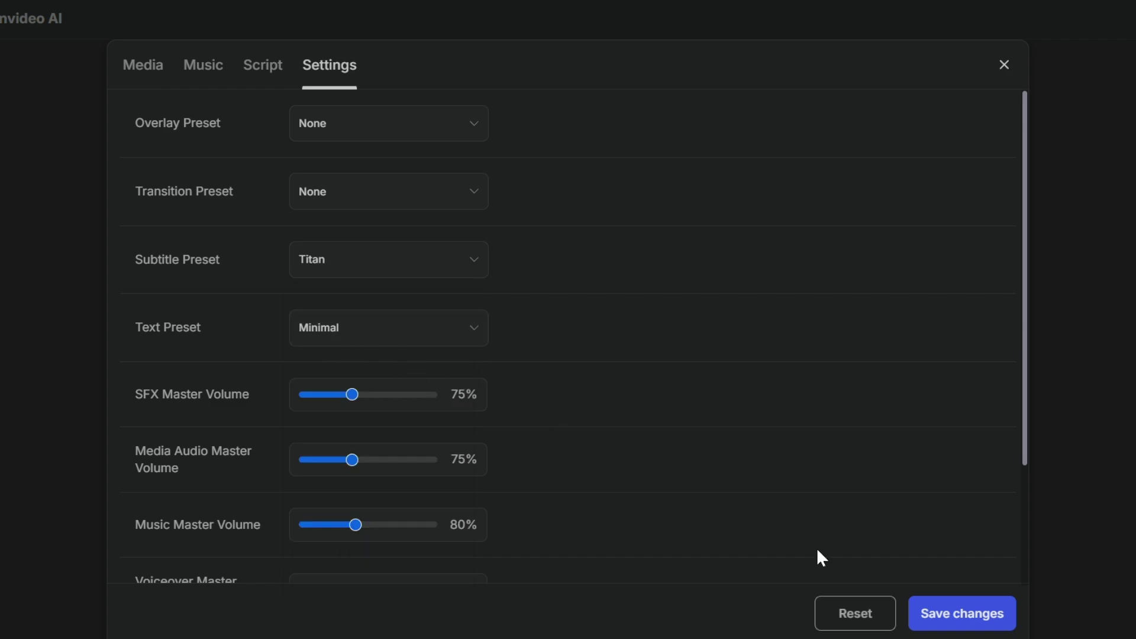
pyautogui.click(944, 619)
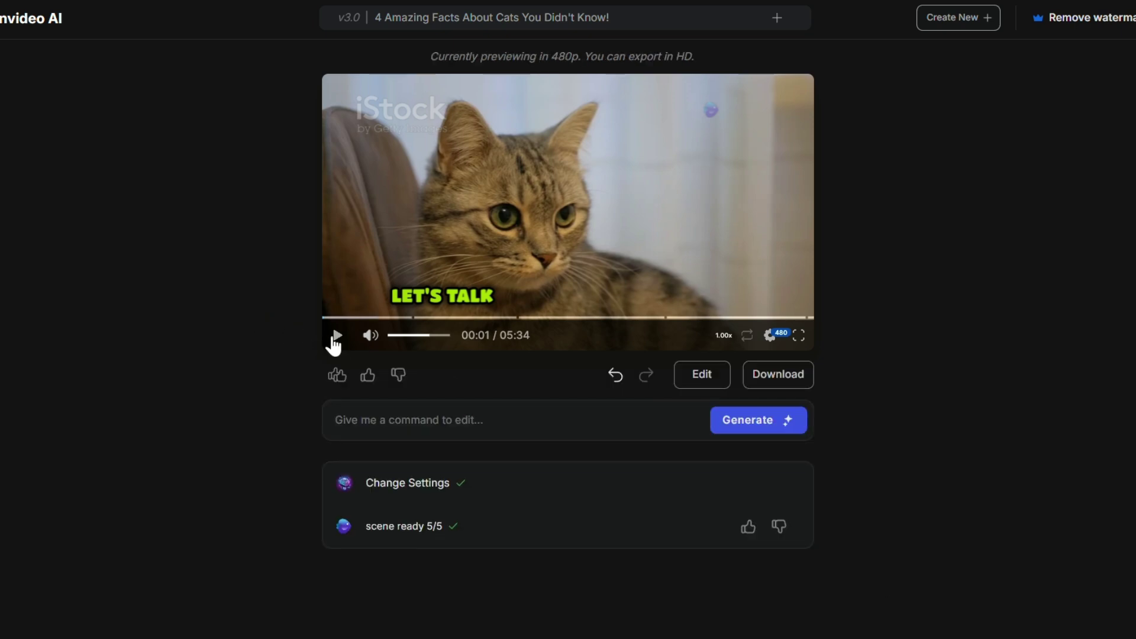
# Step: Play the regenerated cat facts video to watch the Titan captions
pyautogui.click(337, 336)
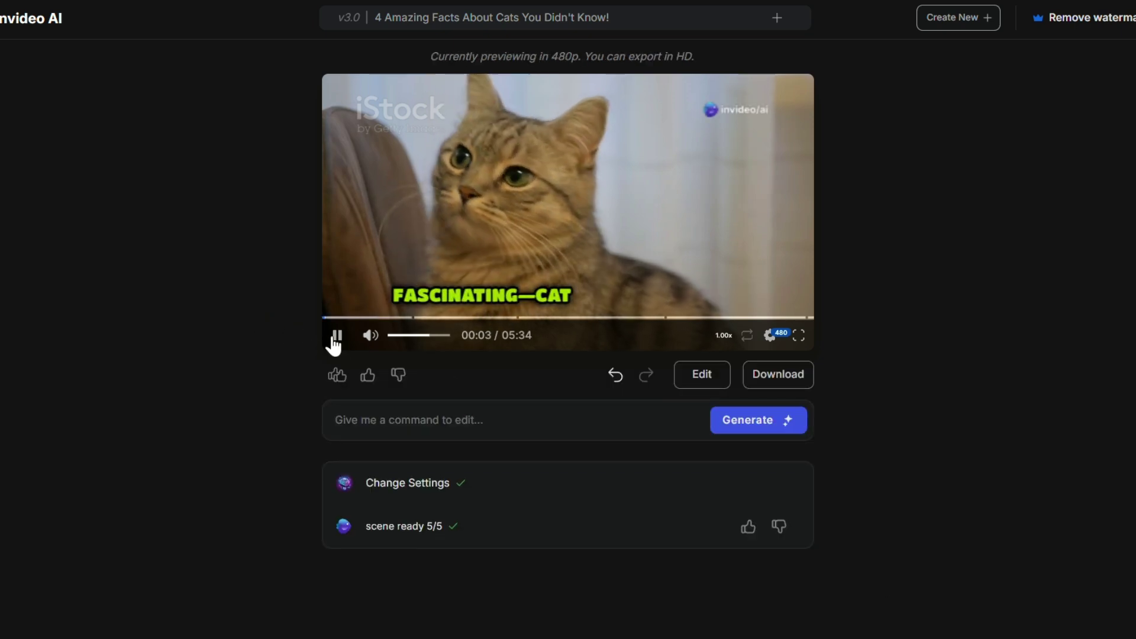